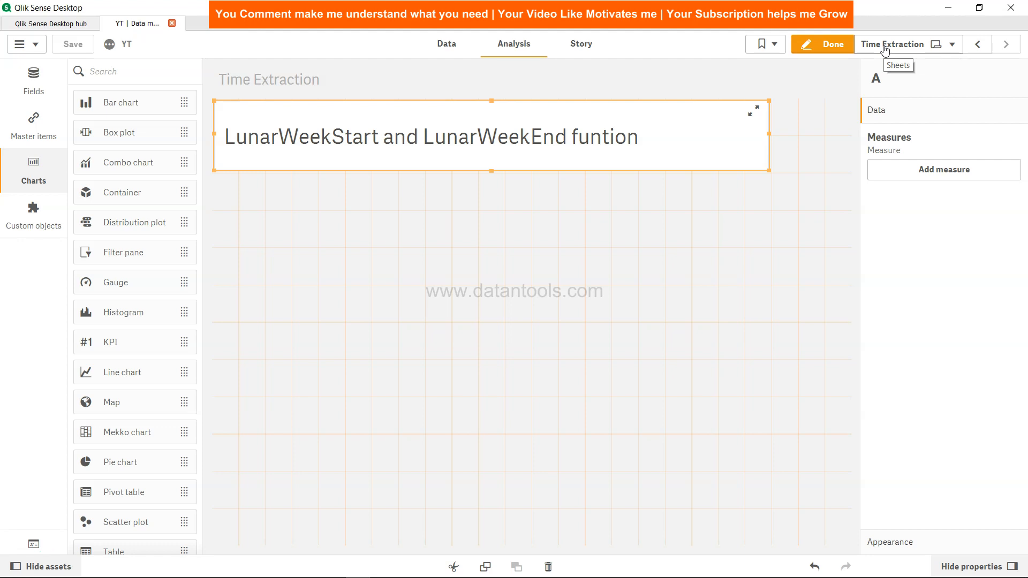
# Step: Switch to the browser to read the Google result on the lunar week, and return to Qlik Sense
pyautogui.hotkey('alt', 'Tab')
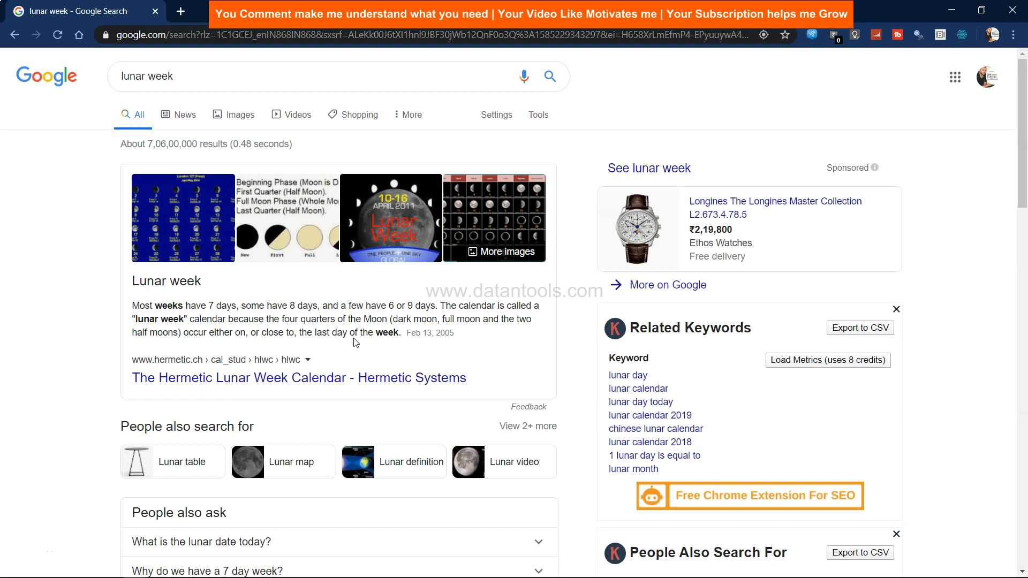
pyautogui.hotkey('alt', 'Tab')
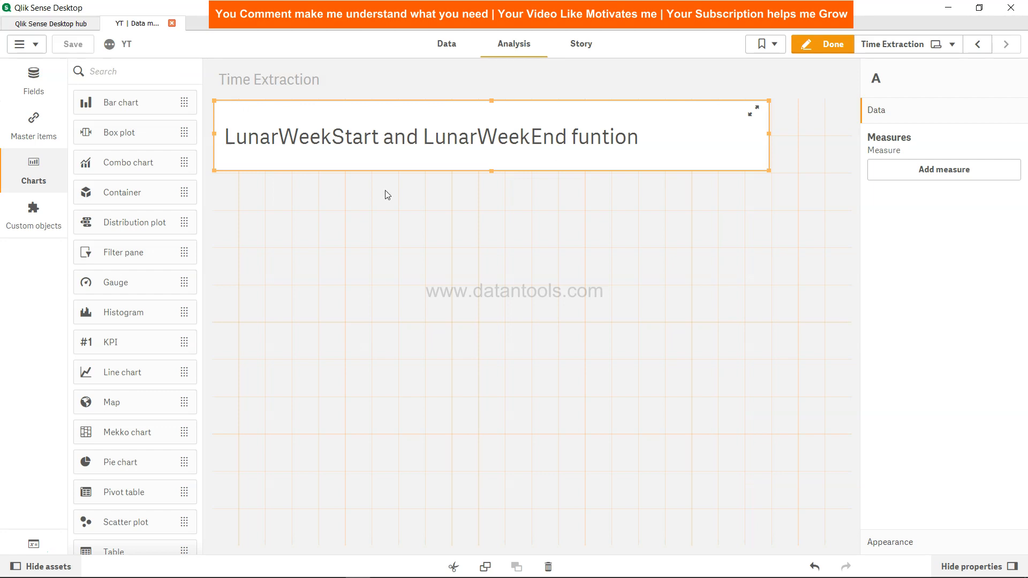
# Step: In the Date Functions load script, start a Lunar_Date table below TempTable that loads all fields
pyautogui.click(452, 45)
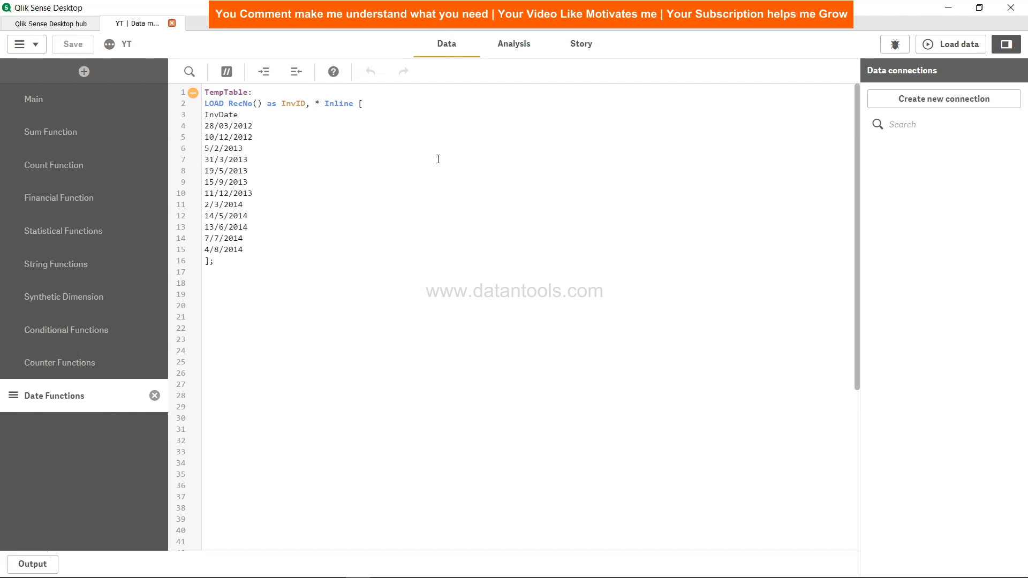
pyautogui.click(279, 298)
pyautogui.write('Lunar_Date:')
pyautogui.press('Return')
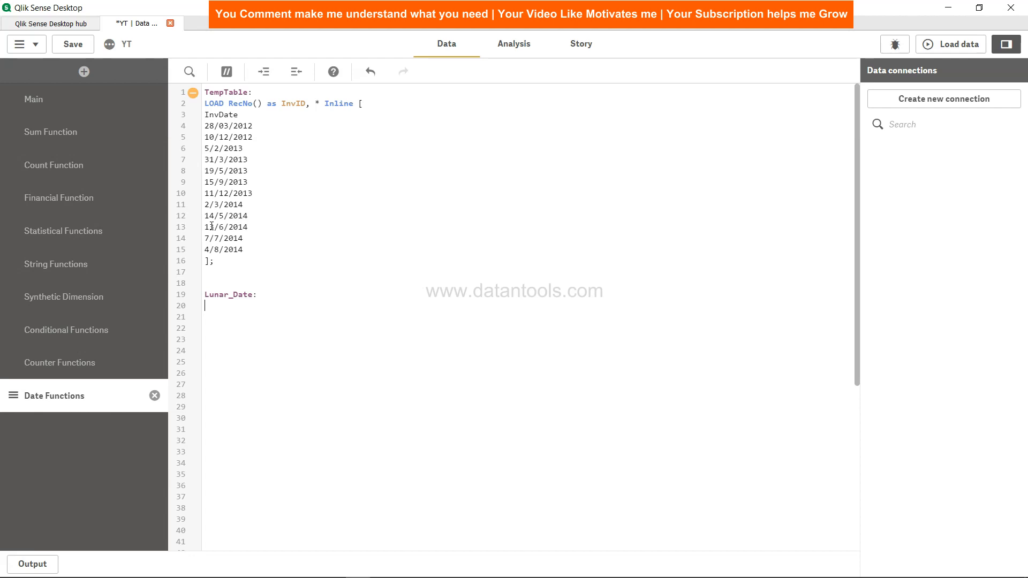
pyautogui.write('Load *')
# Step: Add LunarWeekStart(InvdDate,0) as Lunar_Start_Date to the Lunar_Date load statement
pyautogui.write(', Lunar')
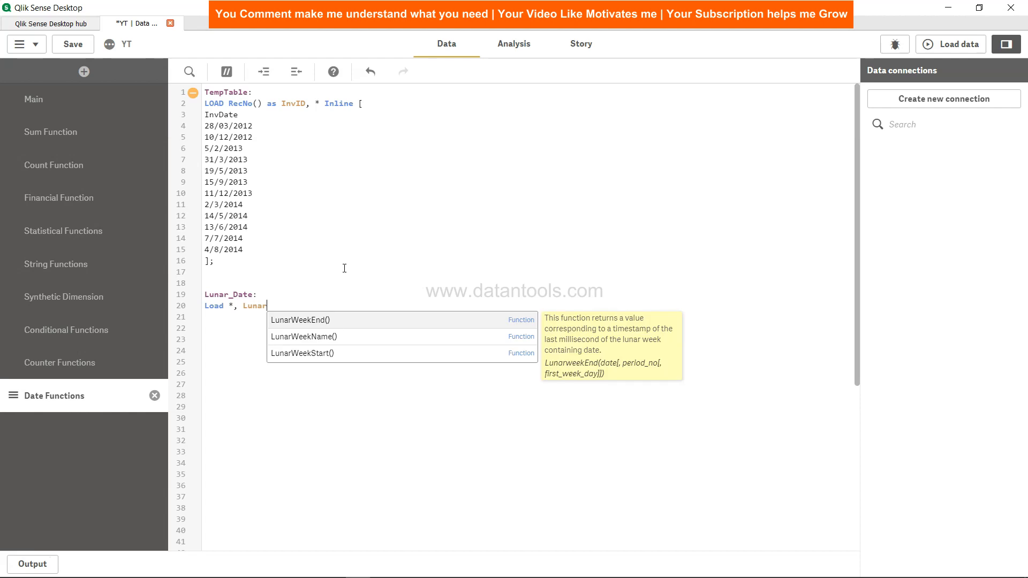
pyautogui.press('Down')
pyautogui.press('Down')
pyautogui.press('Return')
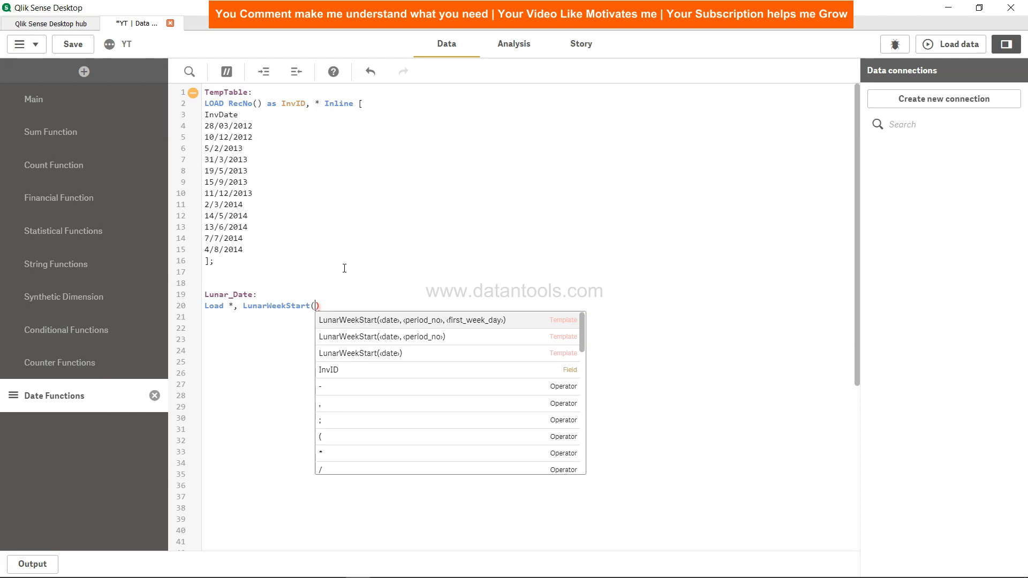
pyautogui.write('InvdDate,0)')
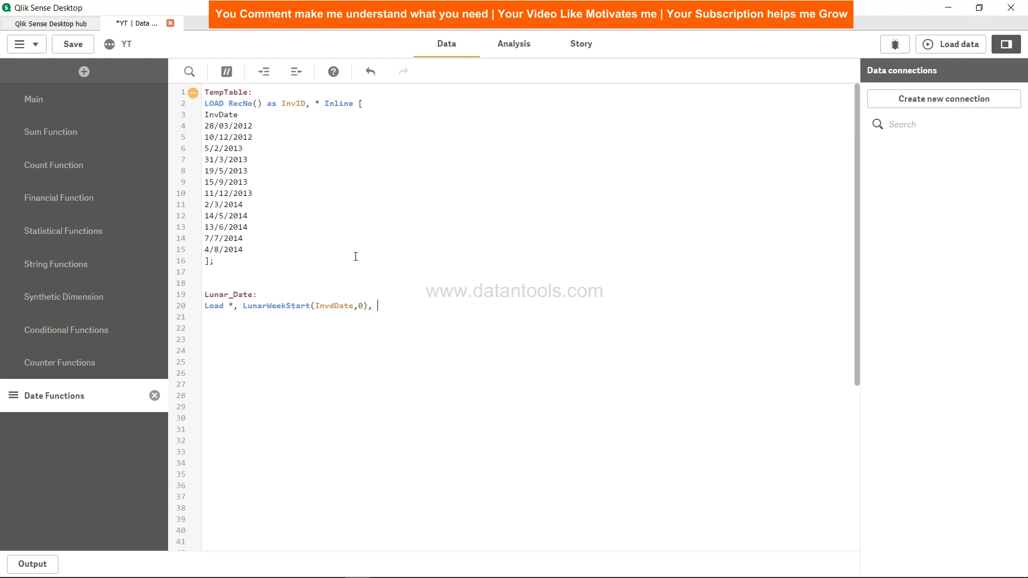
pyautogui.write(' as Lunar_Start_Date, LunarWe')
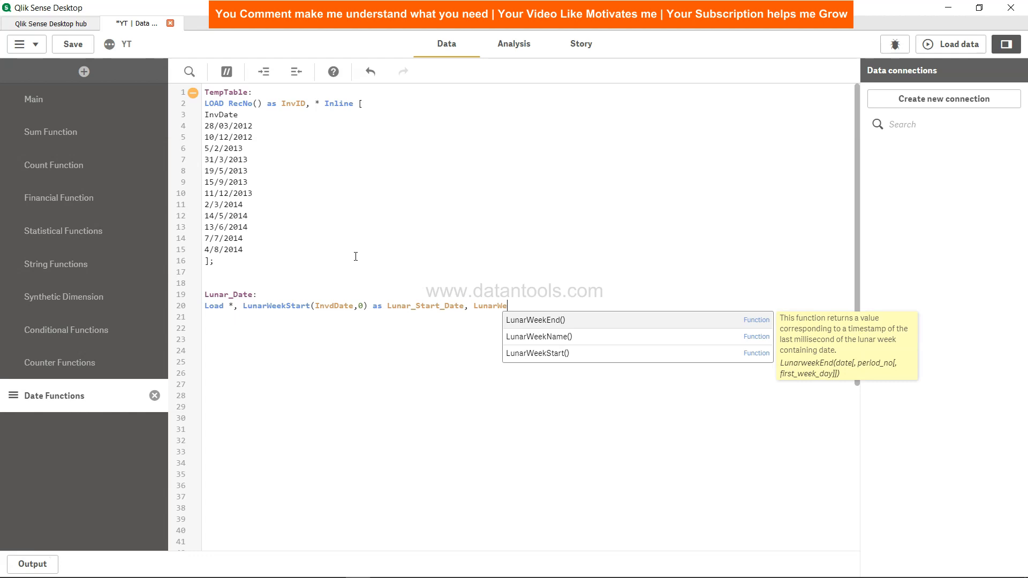
# Step: Add a LunarWeekEnd function to the load statement and correct the field name to InvDate in both lunar functions
pyautogui.press('Return')
pyautogui.write('InvdDate')
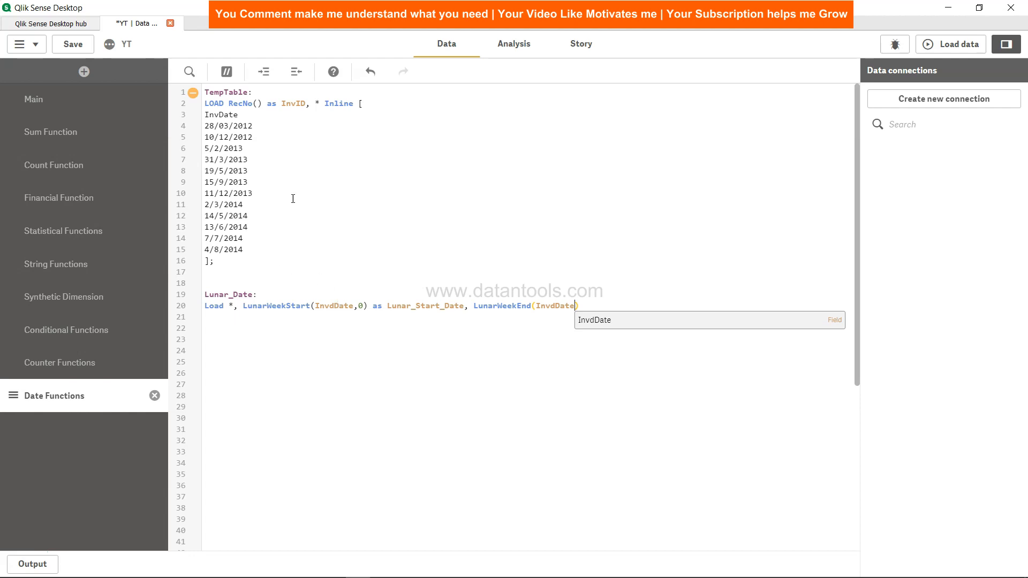
pyautogui.click(335, 307)
pyautogui.press('BackSpace')
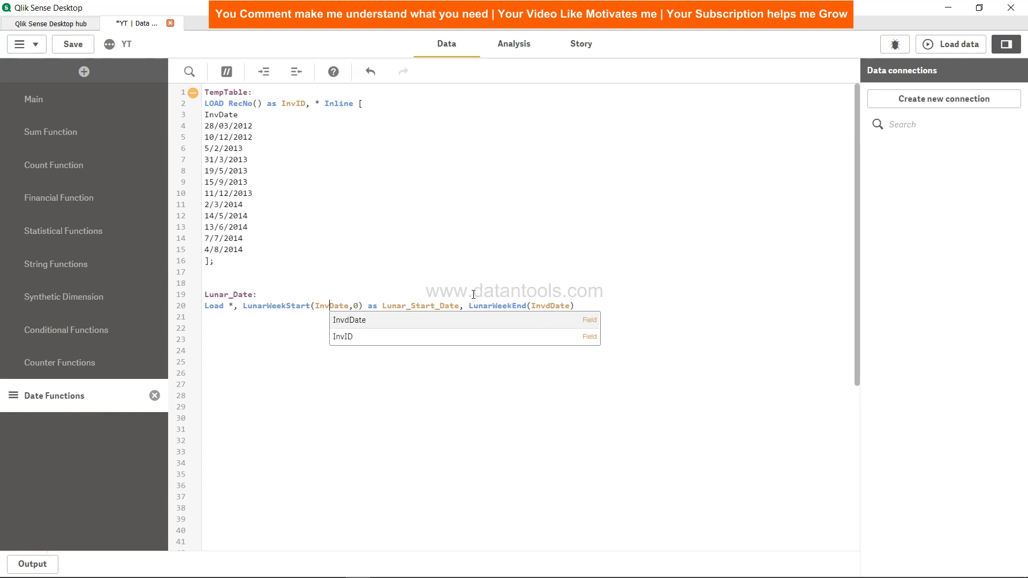
pyautogui.click(551, 307)
pyautogui.press('BackSpace')
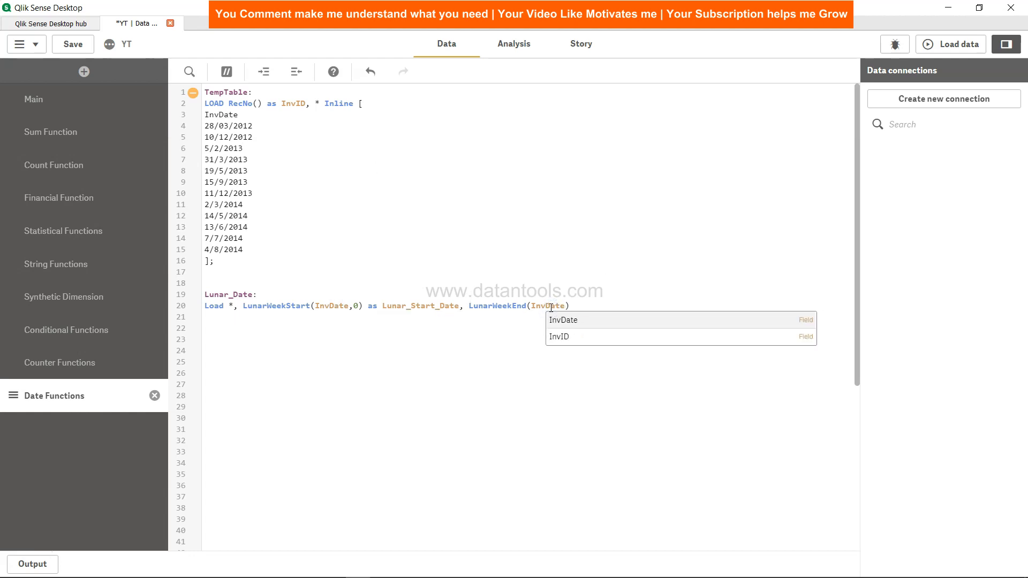
# Step: Alias the LunarWeekEnd expression as LunarEndDate and end the load statement with Resident TempTable;
pyautogui.press('End')
pyautogui.write('as ')
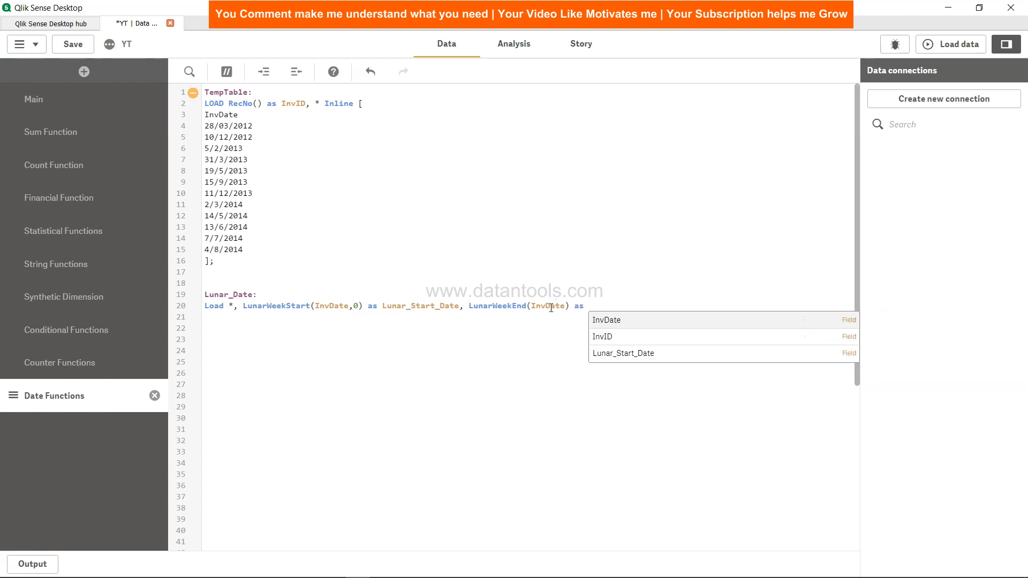
pyautogui.write('L')
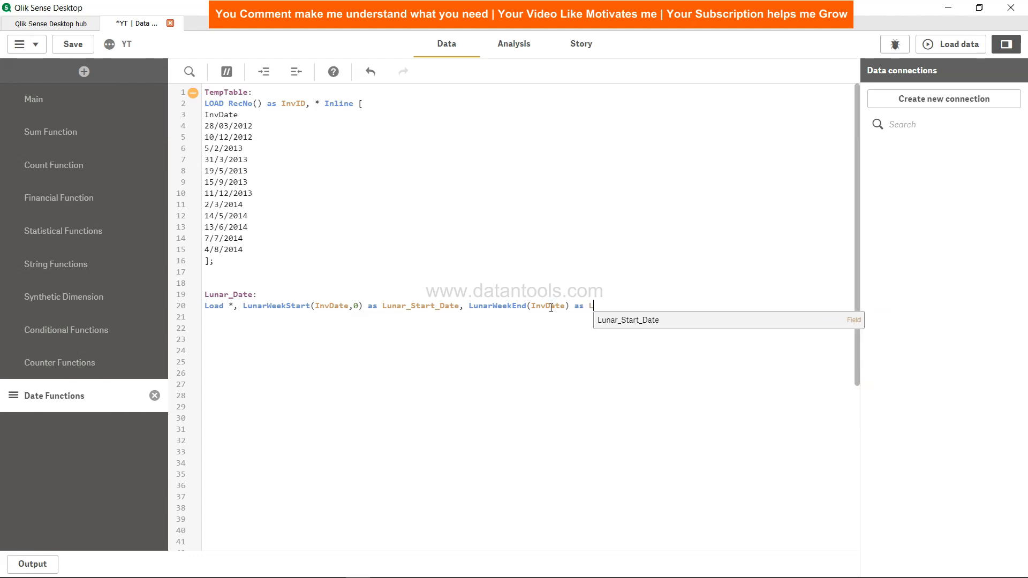
pyautogui.write('unarEndDate')
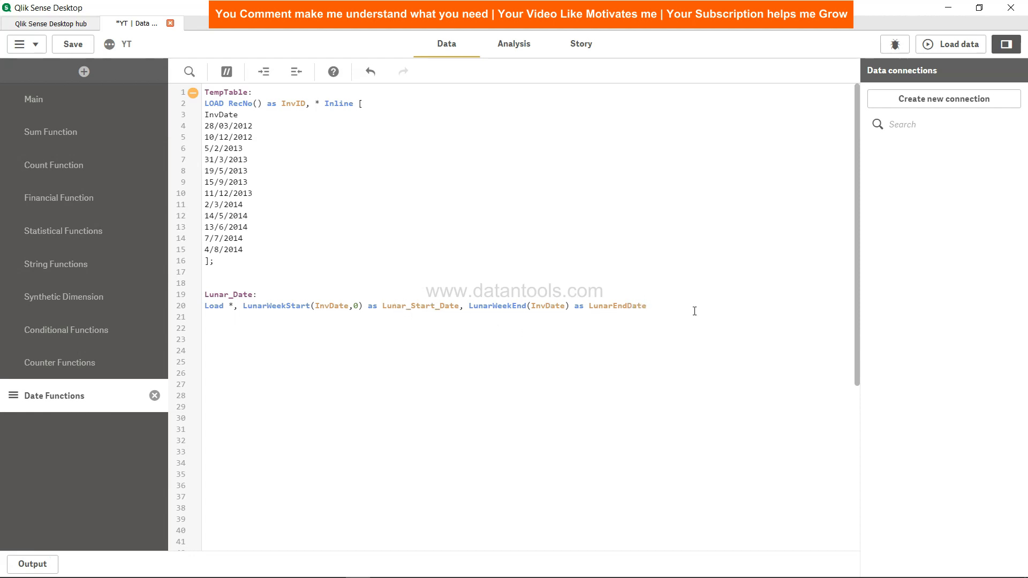
pyautogui.write('Resident ')
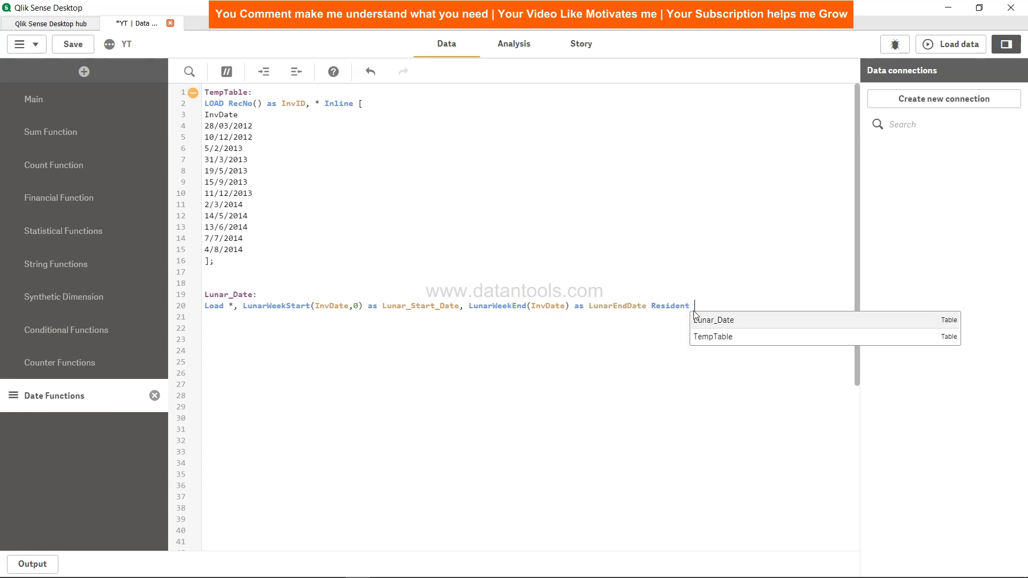
pyautogui.write('TempTable;')
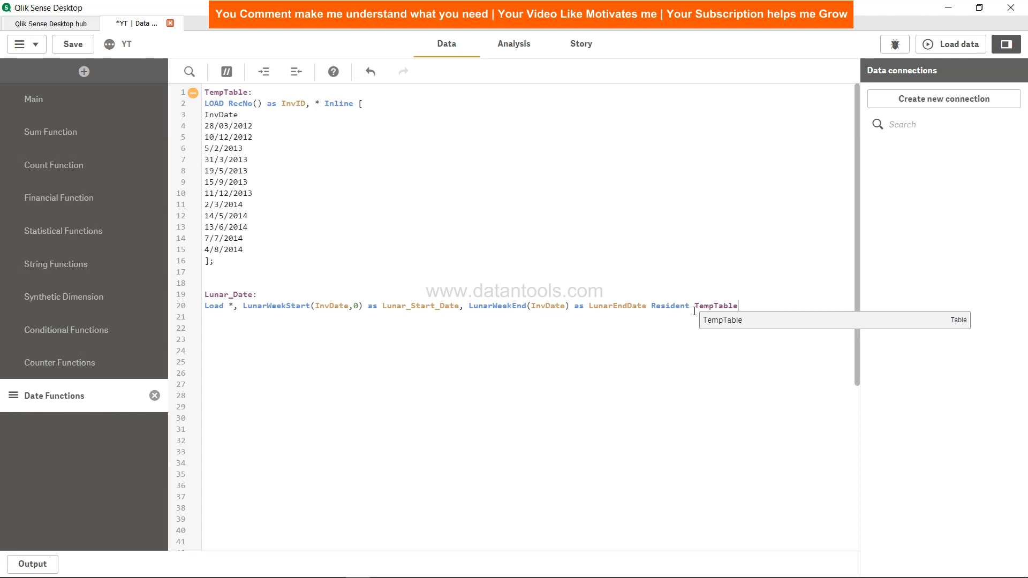
pyautogui.press('Escape')
# Step: Add the statement Drop Table TempTable; below the Lunar_Date load
pyautogui.press('Return')
pyautogui.press('Return')
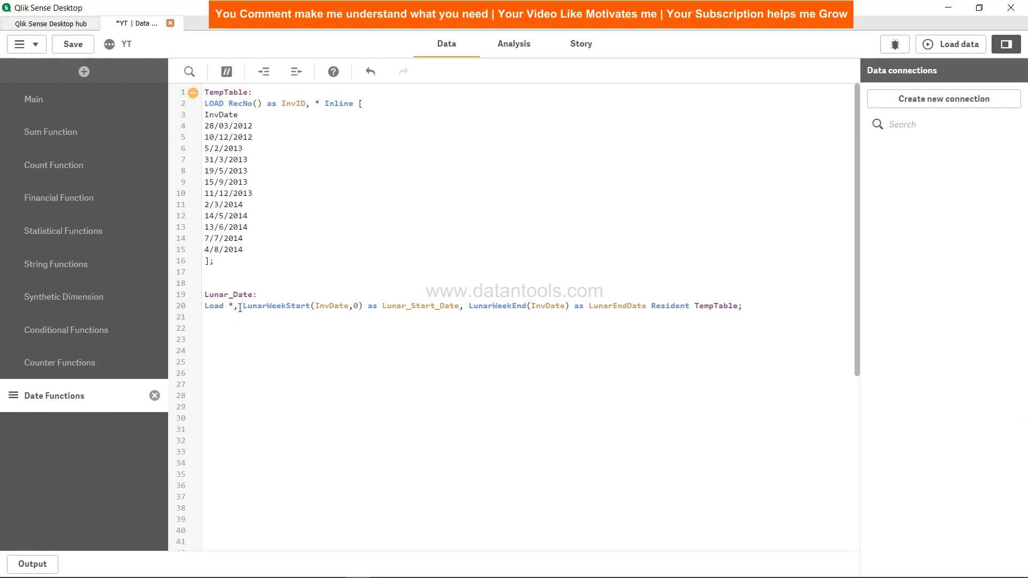
pyautogui.write('Drop Table')
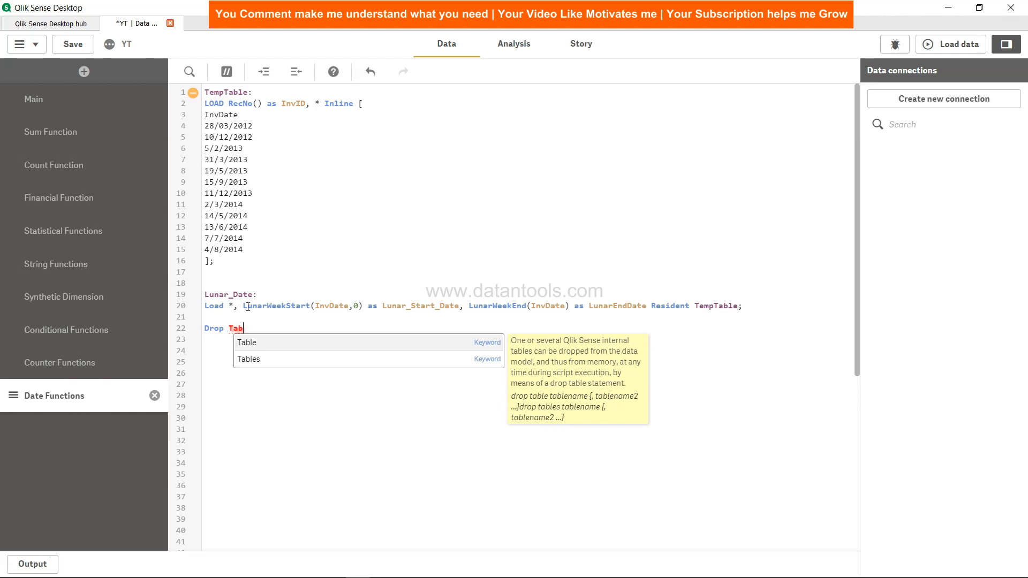
pyautogui.press('Down')
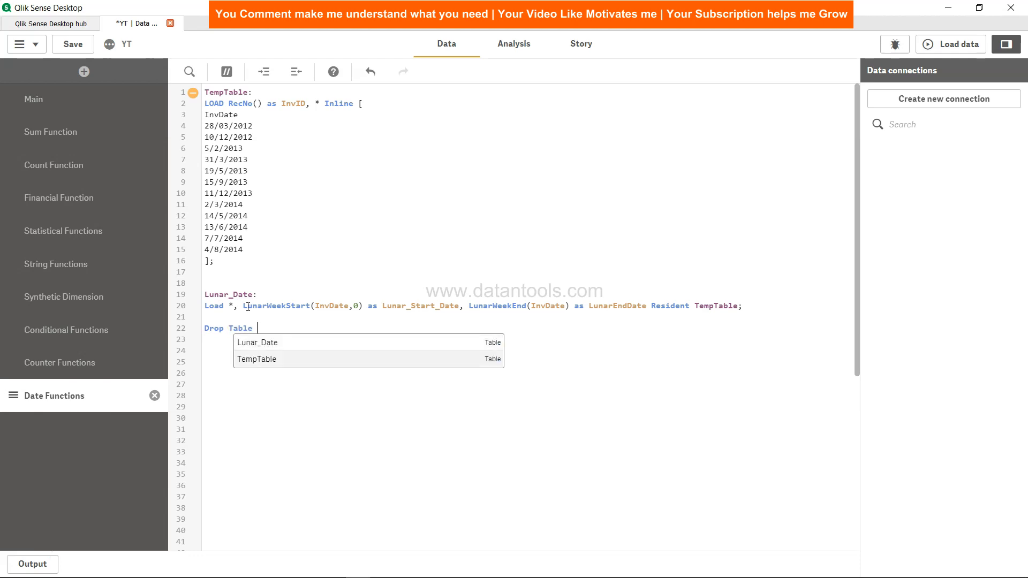
pyautogui.press('Return')
pyautogui.write(';')
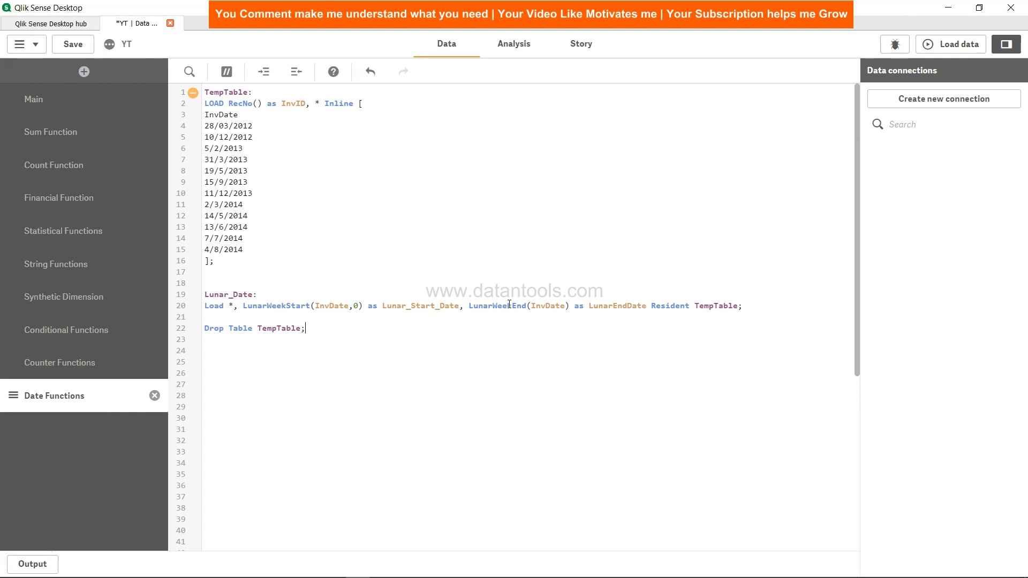
# Step: Put a comma after LunarEndDate and move the Resident TempTable clause to an indented new line
pyautogui.click(740, 306)
pyautogui.write(',')
pyautogui.press('Return')
pyautogui.press('Return')
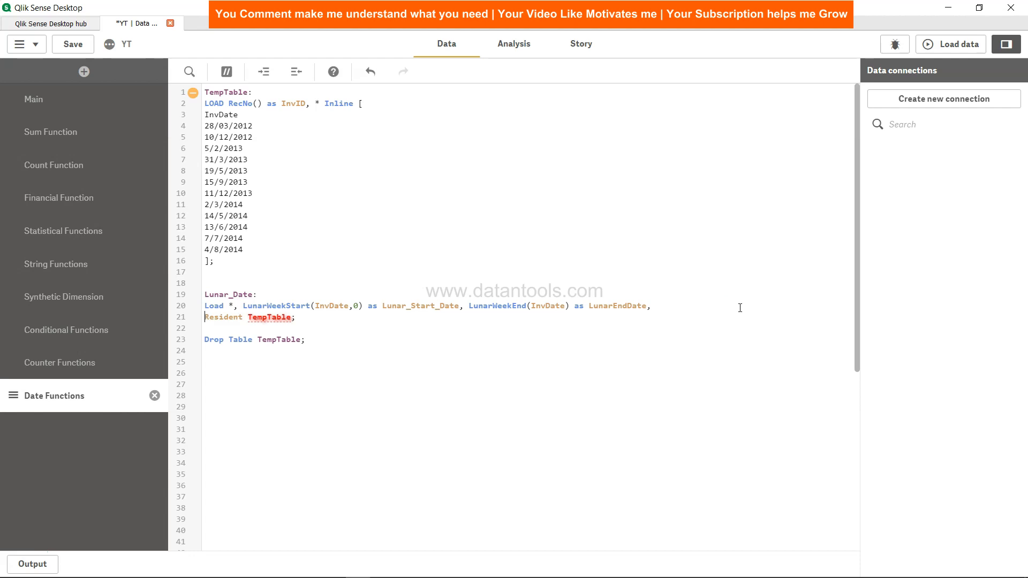
pyautogui.press('BackSpace')
pyautogui.press('Tab')
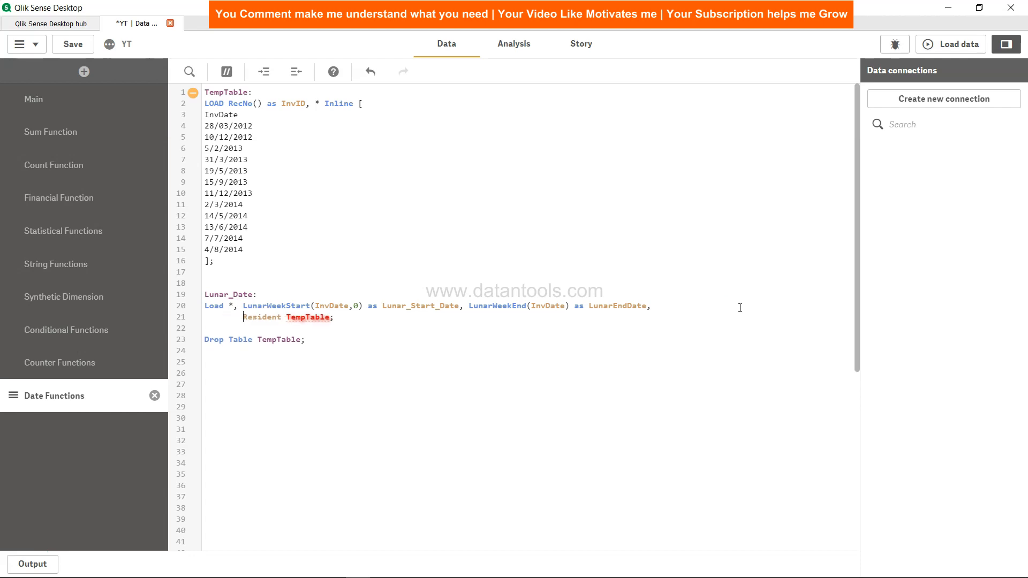
# Step: Insert WeekStart(InvDate,0) as Week_start before the Resident clause
pyautogui.press('Left')
pyautogui.write('week')
pyautogui.press('Down')
pyautogui.press('Down')
pyautogui.press('Down')
pyautogui.press('Down')
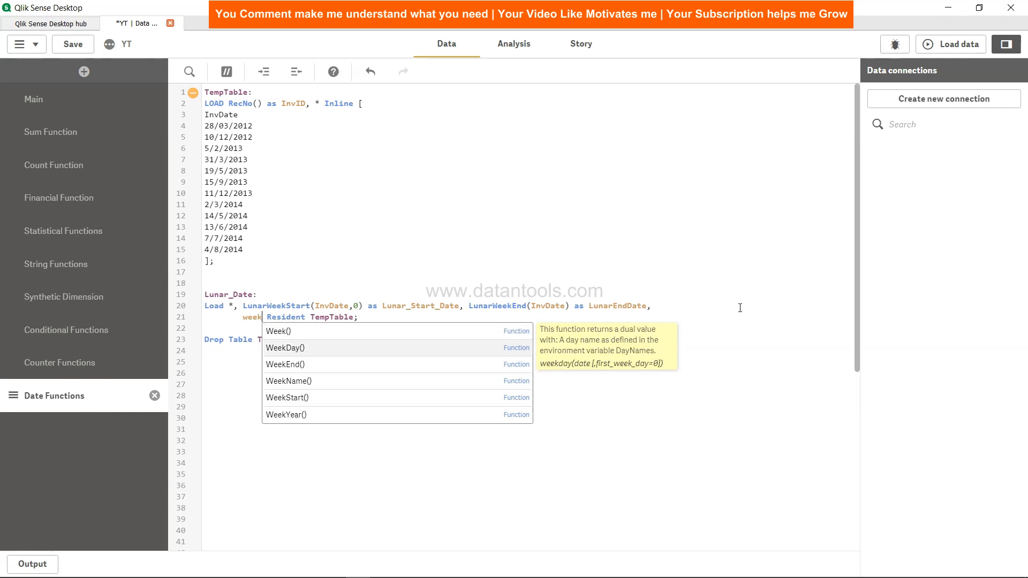
pyautogui.press('Return')
pyautogui.write('InvDate,0')
pyautogui.press('Right')
pyautogui.write('as Week_start')
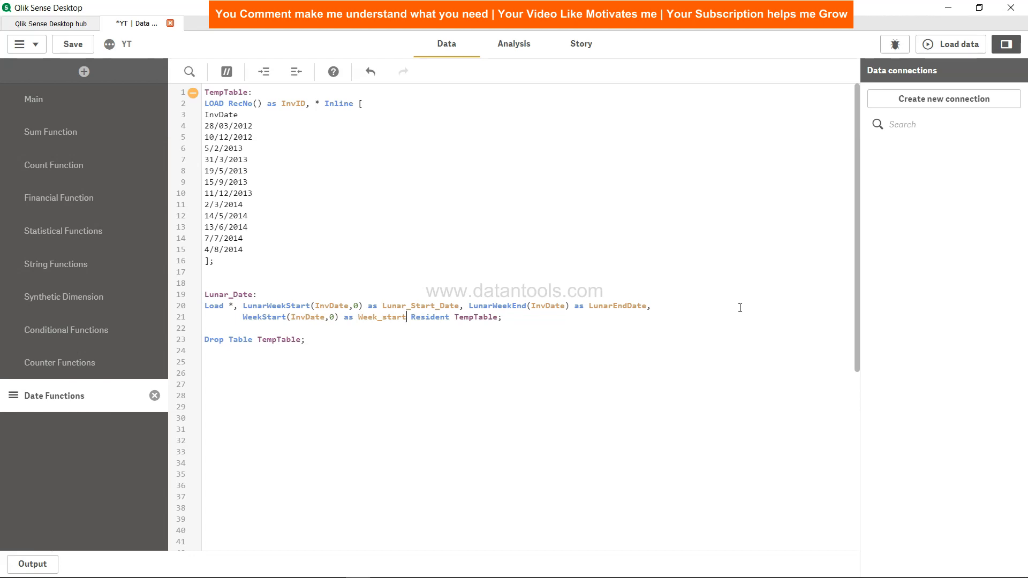
# Step: Add WeekEnd(InvDate,0) as week_end after the Week_start field
pyautogui.write(', ')
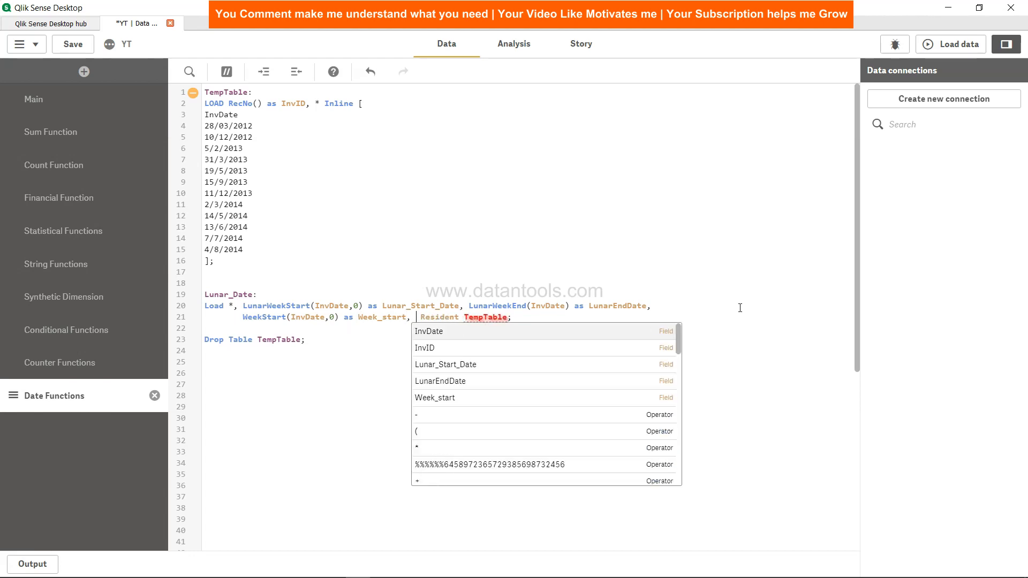
pyautogui.write('weeke')
pyautogui.press('Return')
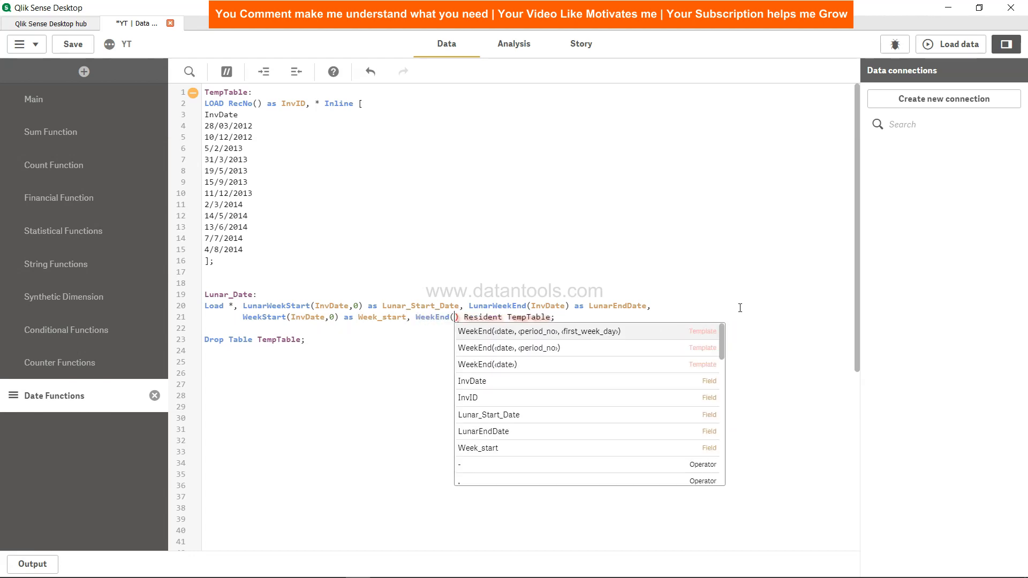
pyautogui.write('InvDate,0')
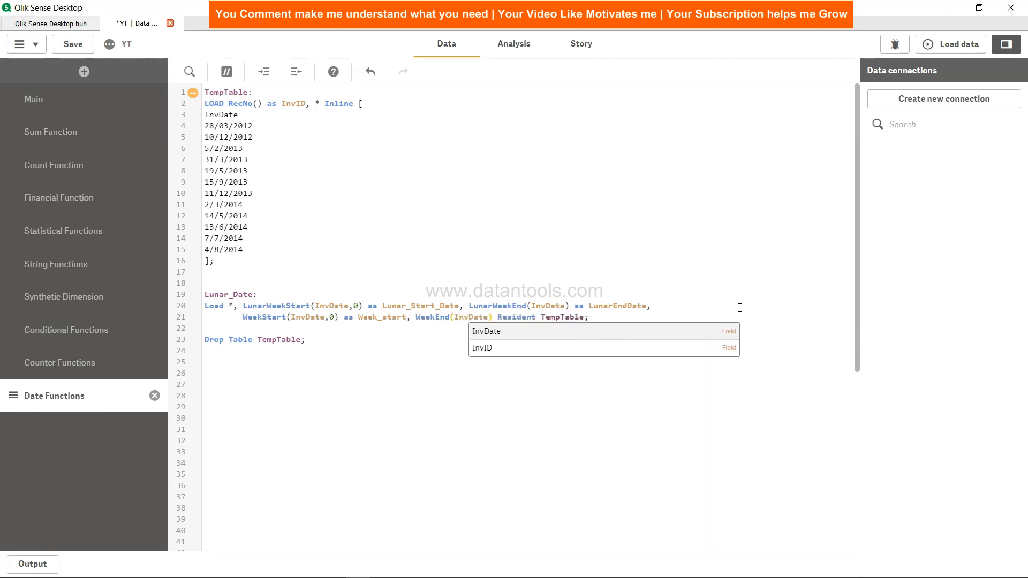
pyautogui.write(') as weeke')
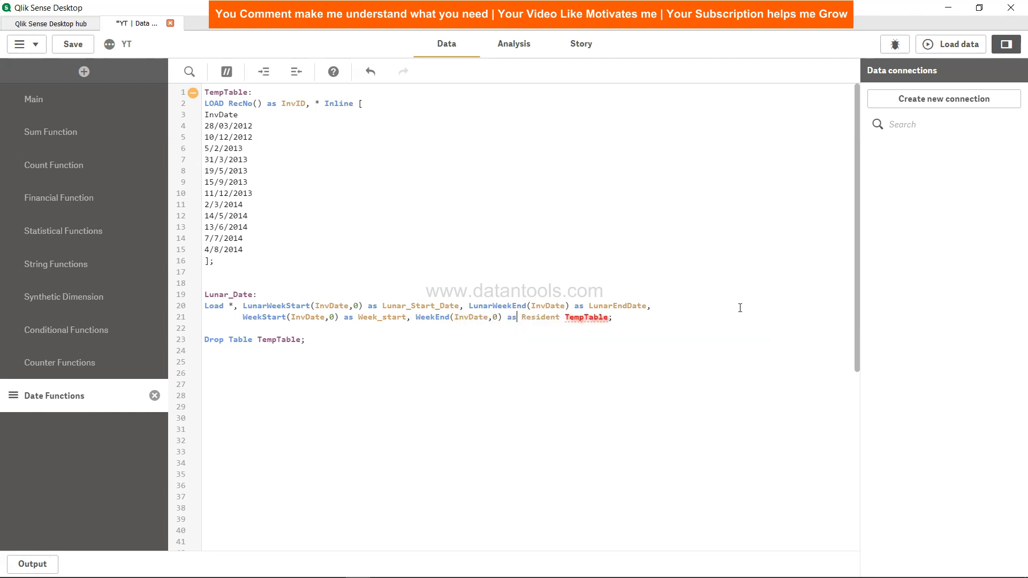
pyautogui.write('_end')
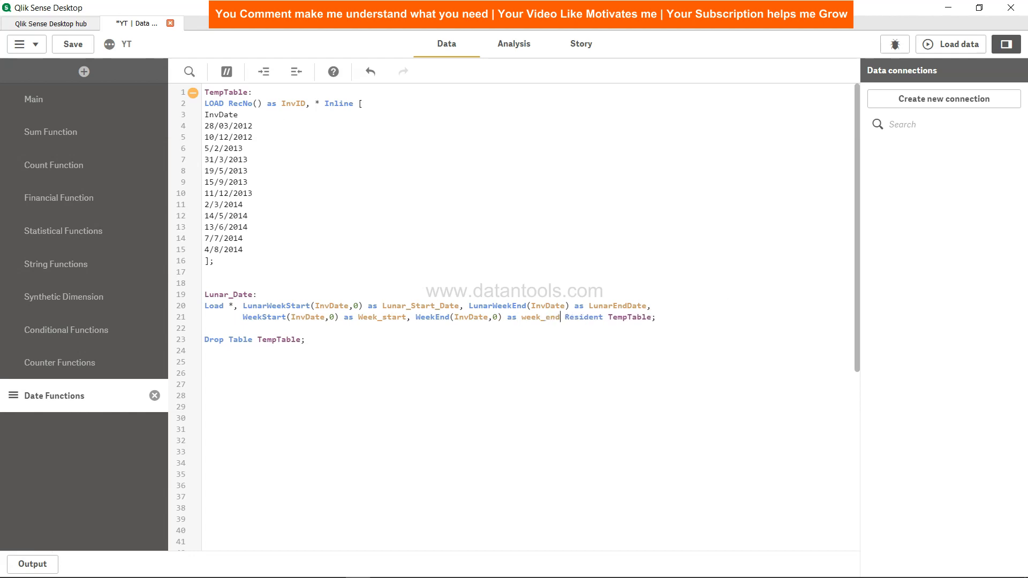
# Step: Save the script, load the data and dismiss the load progress dialog
pyautogui.click(75, 45)
pyautogui.click(961, 44)
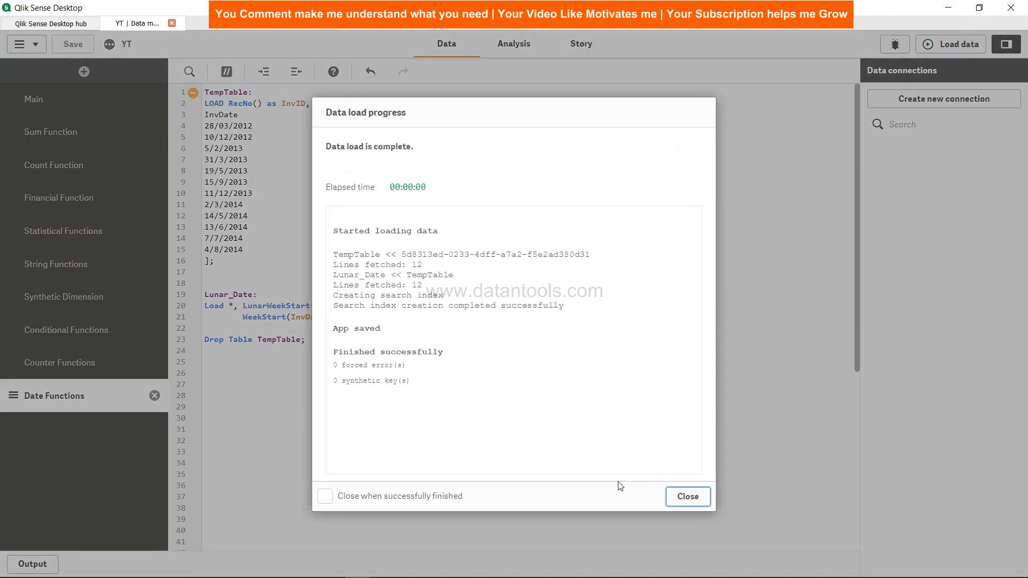
pyautogui.click(682, 496)
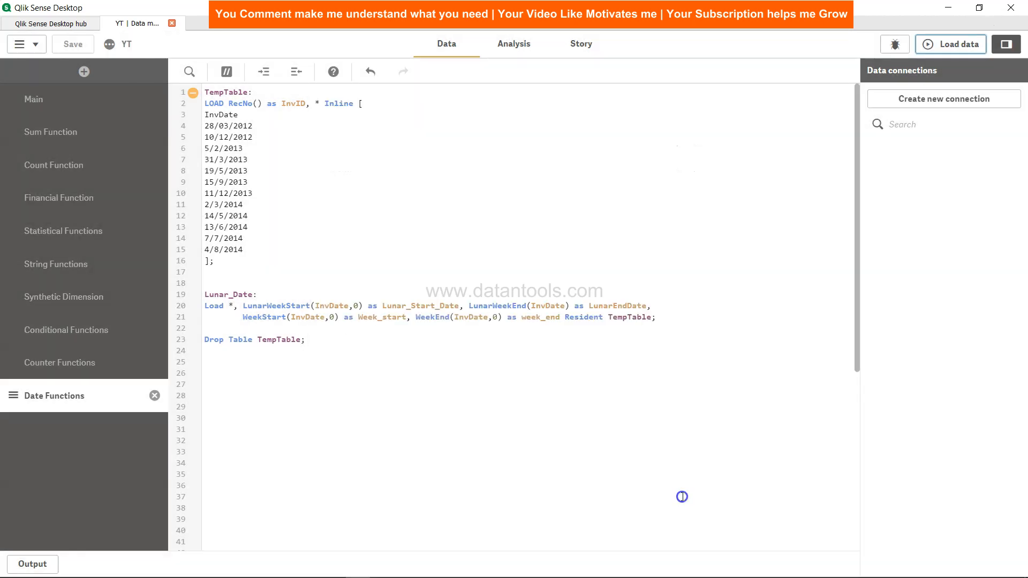
# Step: Place a table with the InvDate dimension below the title on the Time Extraction sheet and make it taller
pyautogui.click(512, 52)
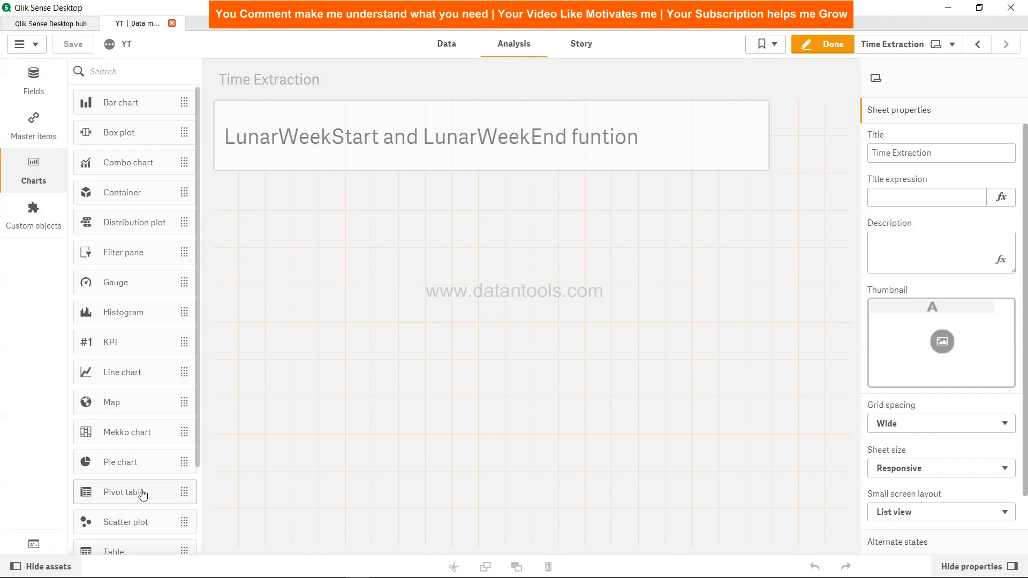
pyautogui.moveTo(131, 550); pyautogui.dragTo(342, 215)
pyautogui.click(346, 254)
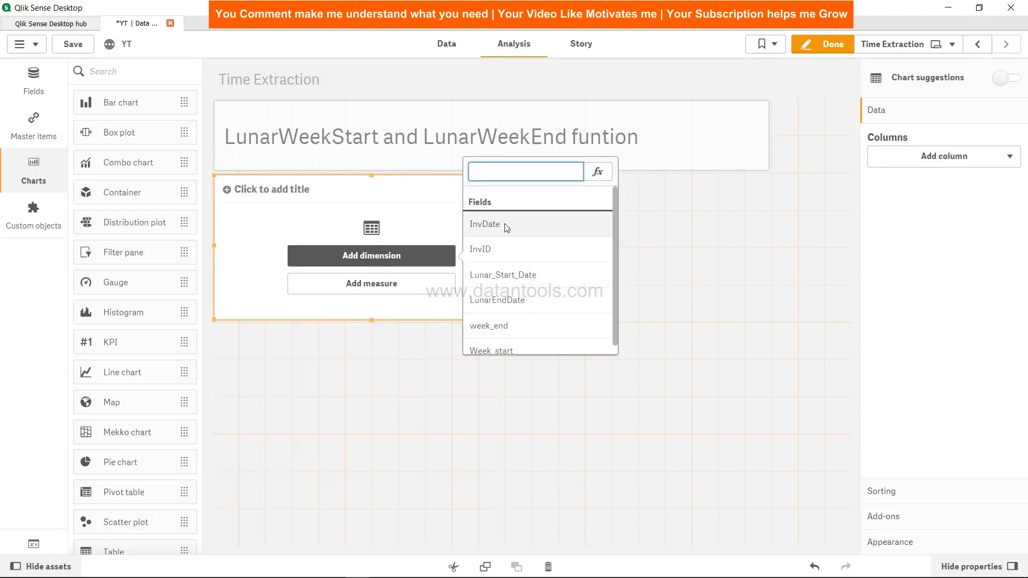
pyautogui.click(484, 224)
pyautogui.moveTo(373, 324); pyautogui.dragTo(371, 434)
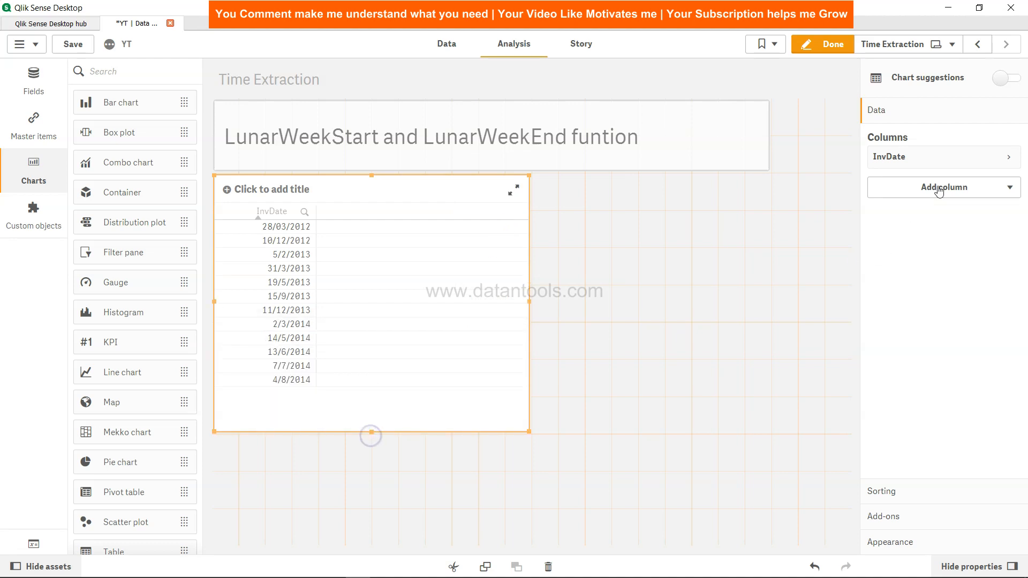
# Step: Add Lunar_Start_Date and LunarEndDate as dimension columns to the table
pyautogui.click(955, 190)
pyautogui.click(947, 215)
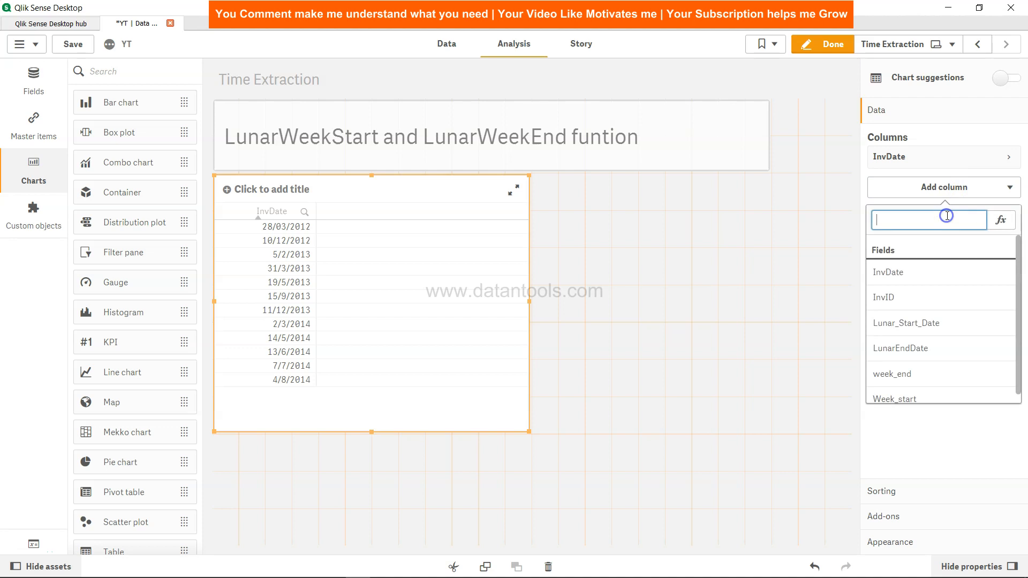
pyautogui.click(942, 321)
pyautogui.click(997, 224)
pyautogui.click(958, 250)
pyautogui.click(922, 379)
# Step: Add Week_start and week_end as dimension columns and widen the table to fit them
pyautogui.click(970, 248)
pyautogui.click(942, 283)
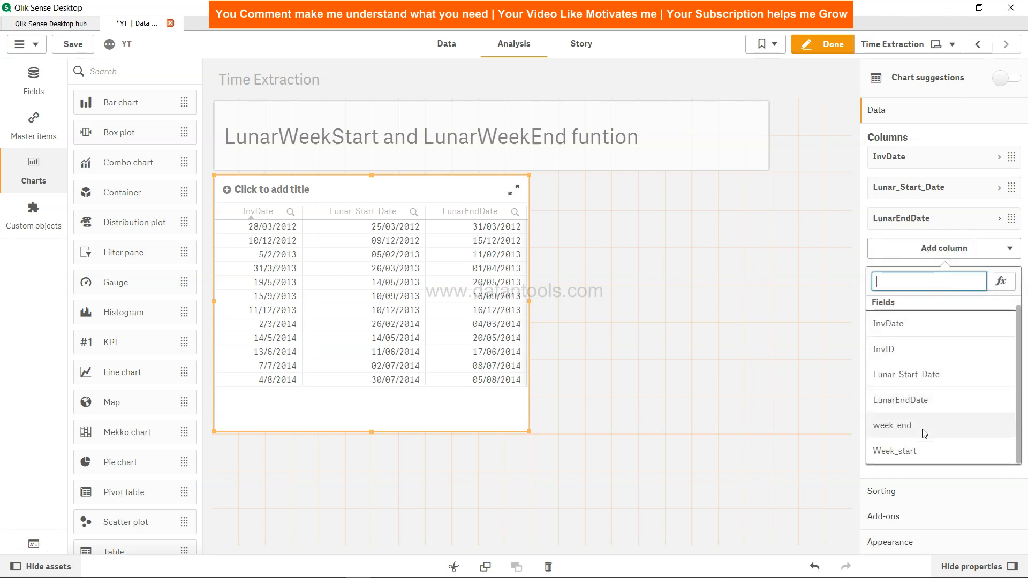
pyautogui.click(918, 451)
pyautogui.click(971, 279)
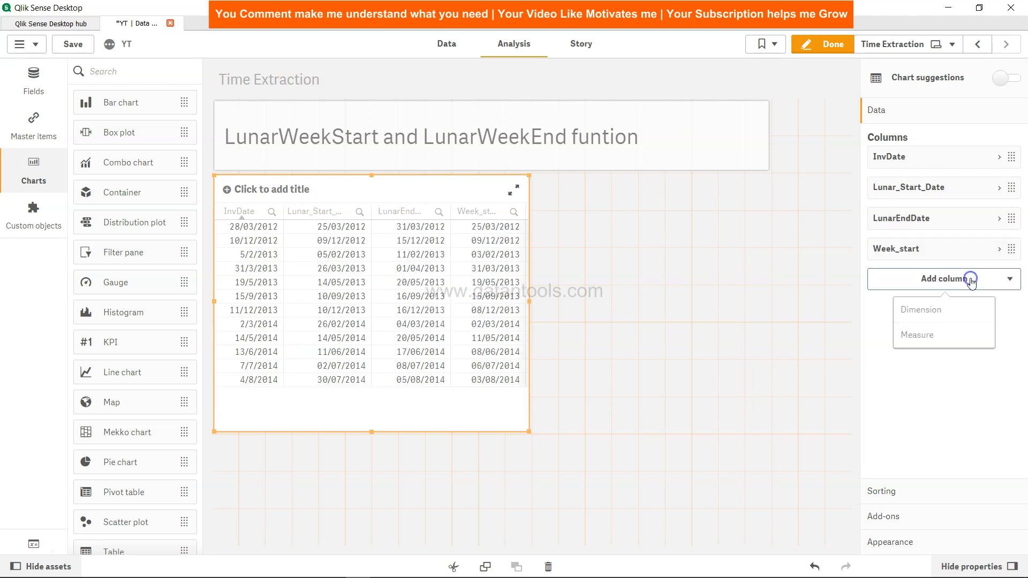
pyautogui.click(946, 313)
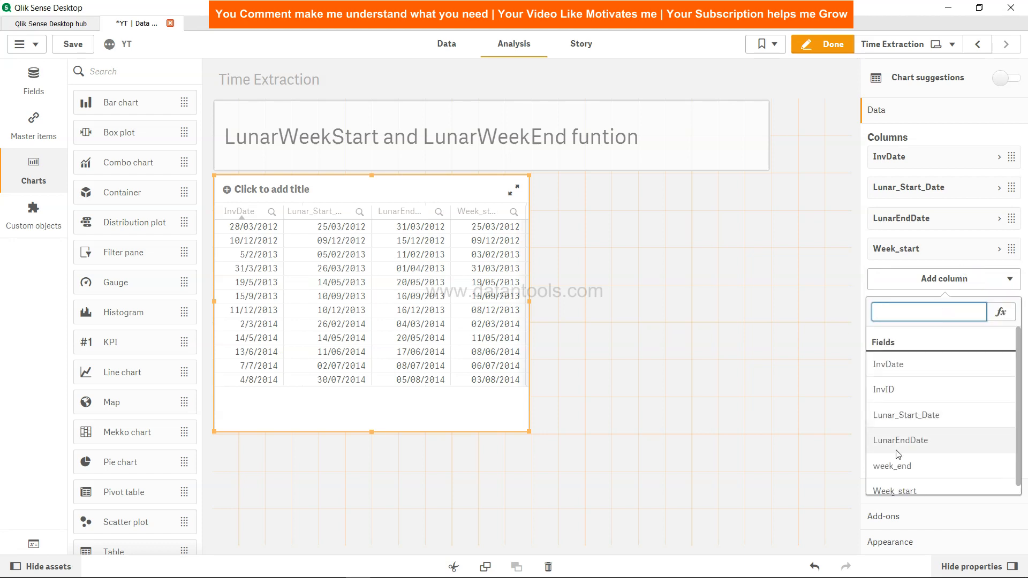
pyautogui.click(899, 465)
pyautogui.moveTo(531, 302); pyautogui.dragTo(636, 302)
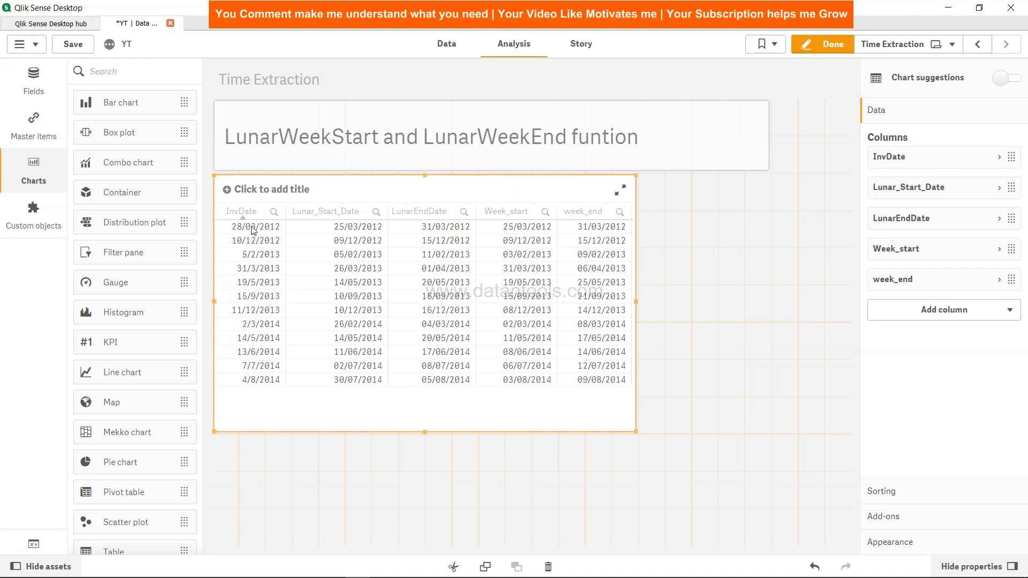